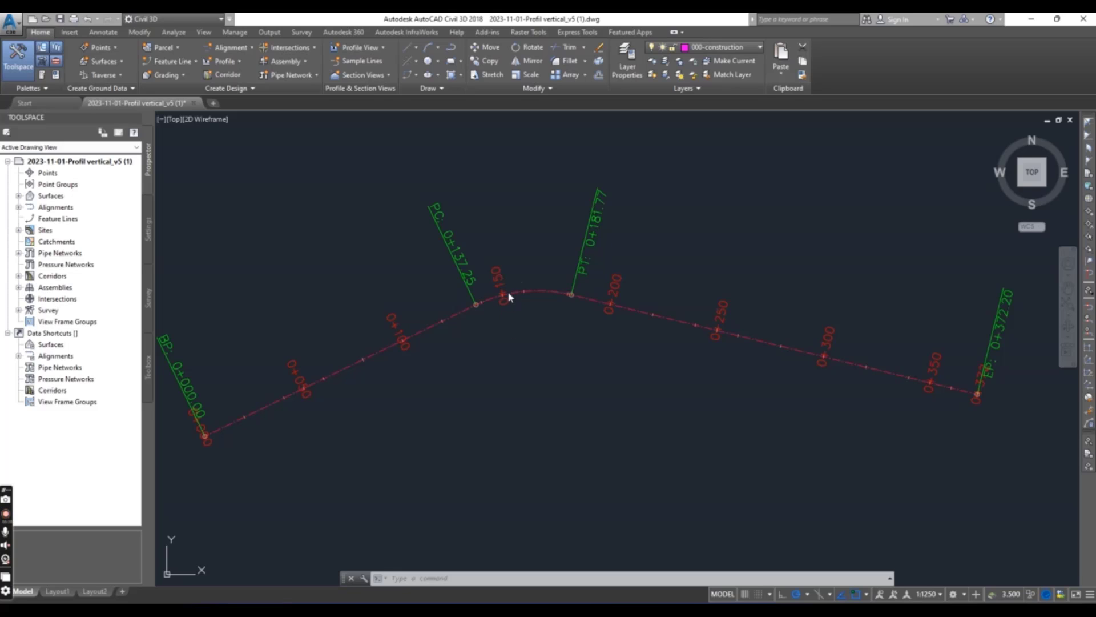
scroll(509, 296, "up", 2)
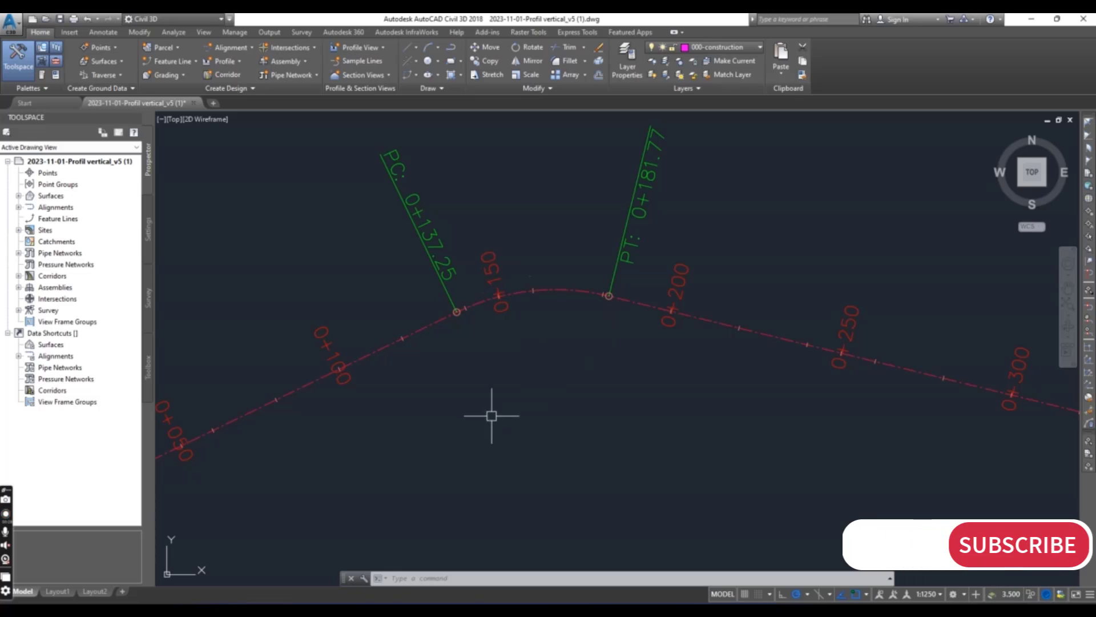
scroll(489, 416, "down", 3)
scroll(543, 373, "up", 2)
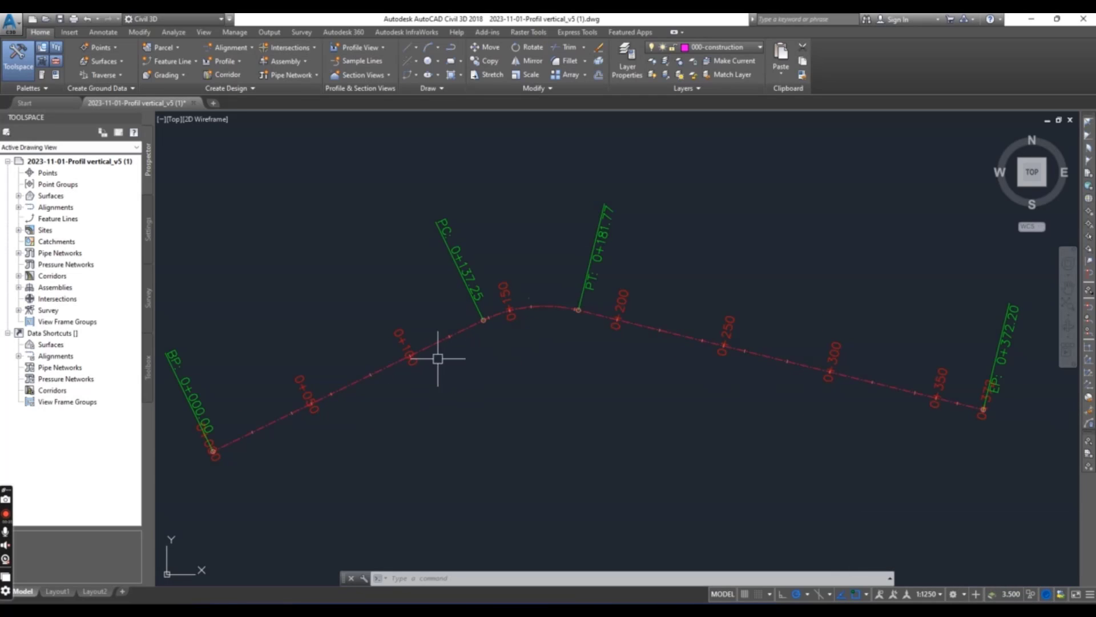
scroll(465, 342, "up", 2)
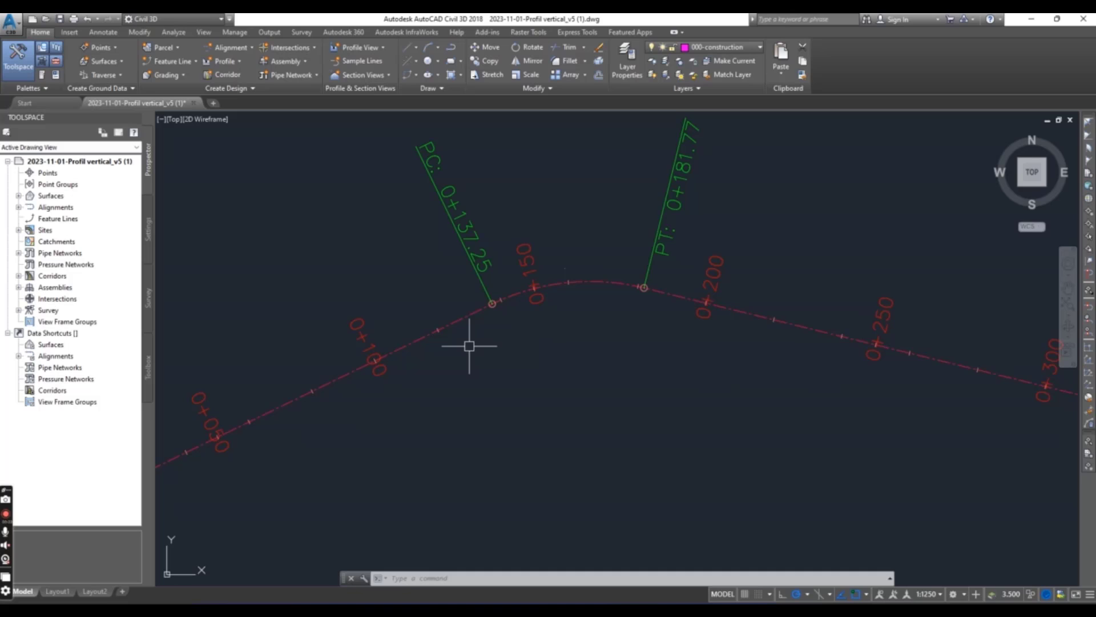
scroll(301, 396, "down", 2)
scroll(415, 346, "up", 2)
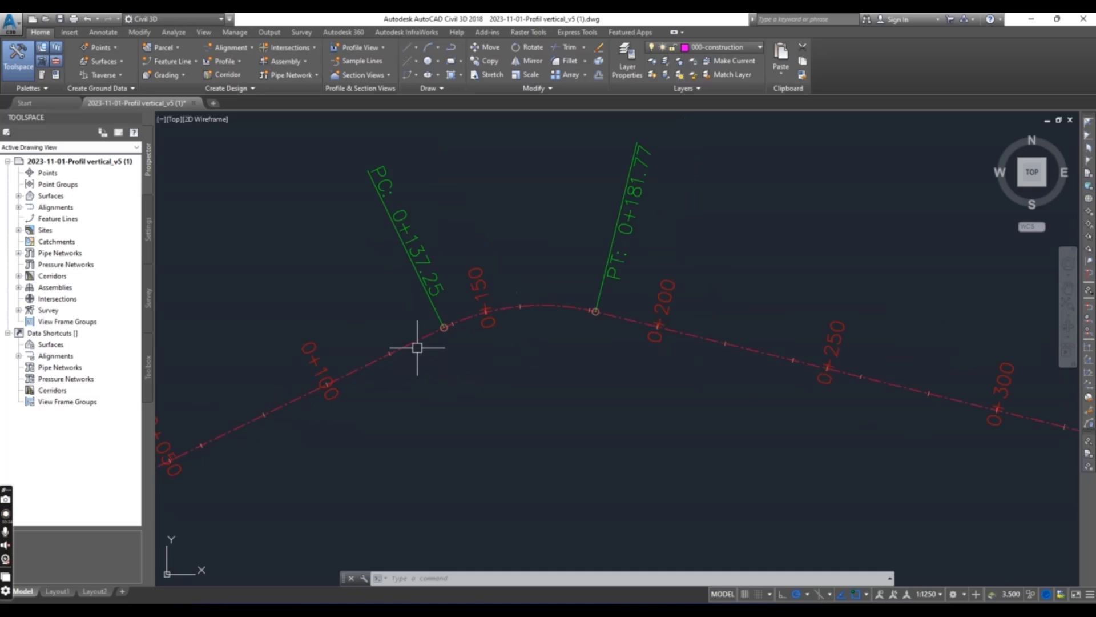
scroll(415, 346, "down", 2)
Set the alignment's Major Stations label increment to 20 m, labelling 0+000 through 0+360.
left_click(416, 344)
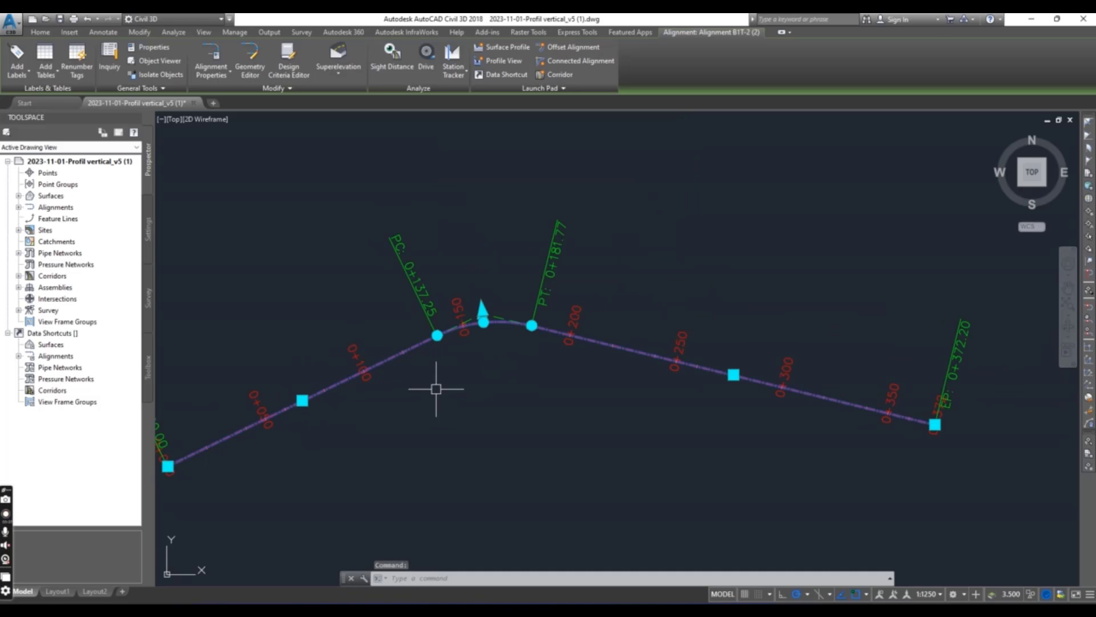
right_click(432, 372)
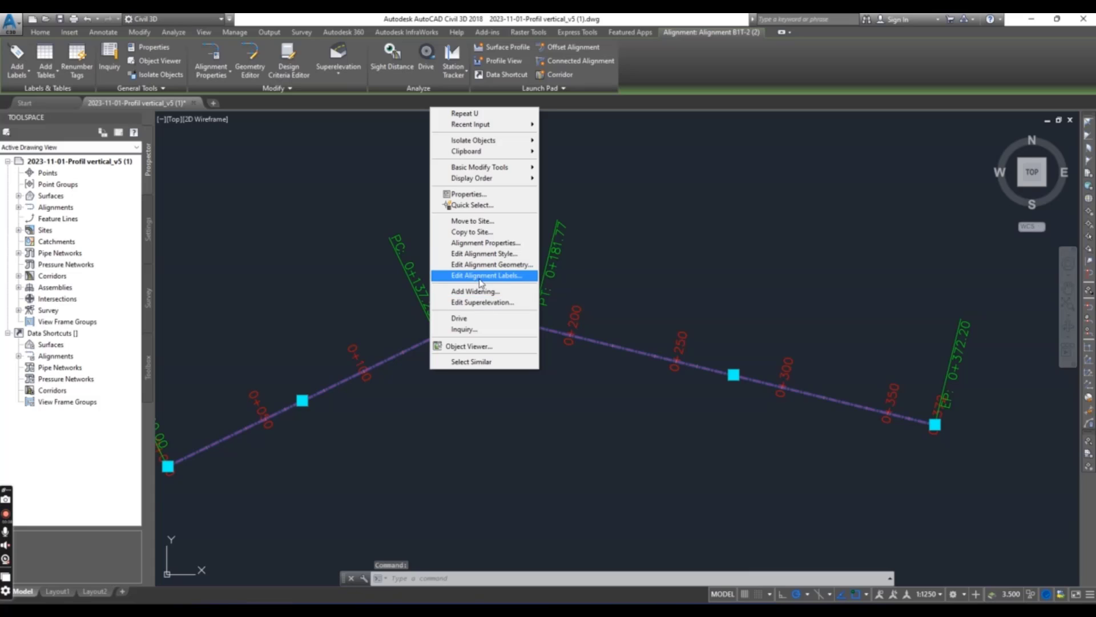
left_click(481, 275)
left_click(439, 245)
type("20")
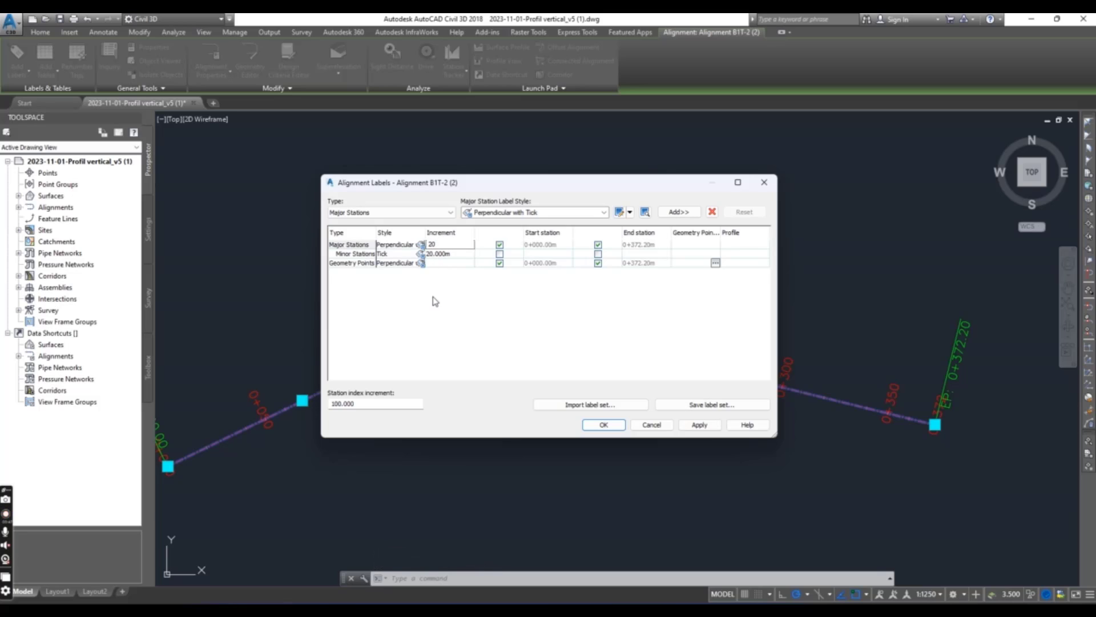
left_click(602, 424)
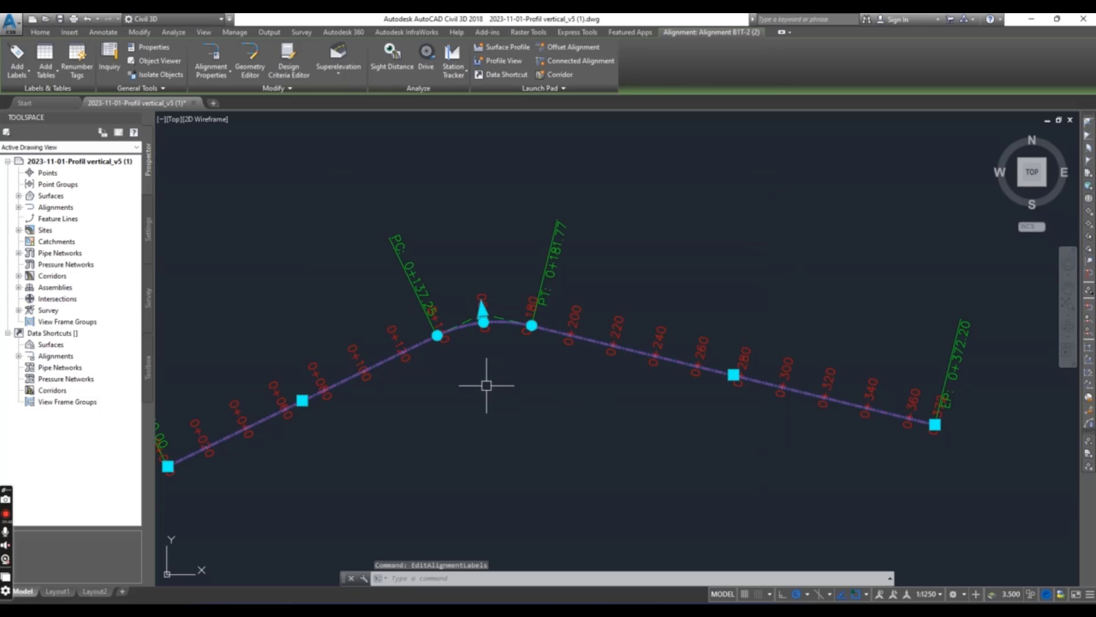
middle_click_drag(486, 385, 525, 344)
scroll(539, 306, "up", 3)
scroll(538, 335, "up", 2)
mouse_move(539, 339)
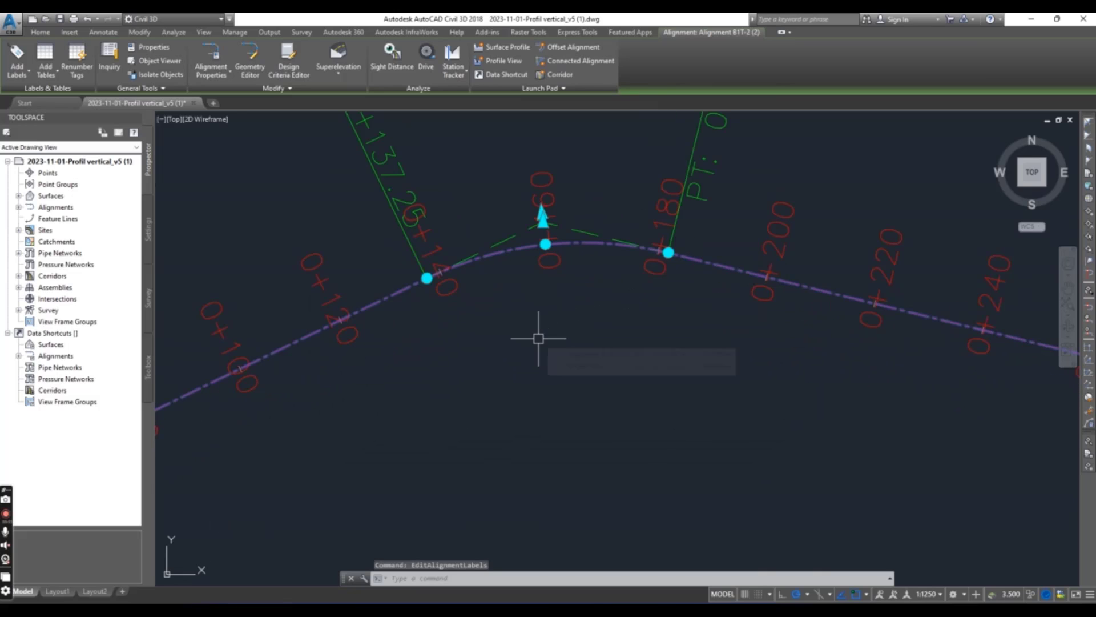
scroll(539, 338, "down", 3)
key("Escape")
key("Escape")
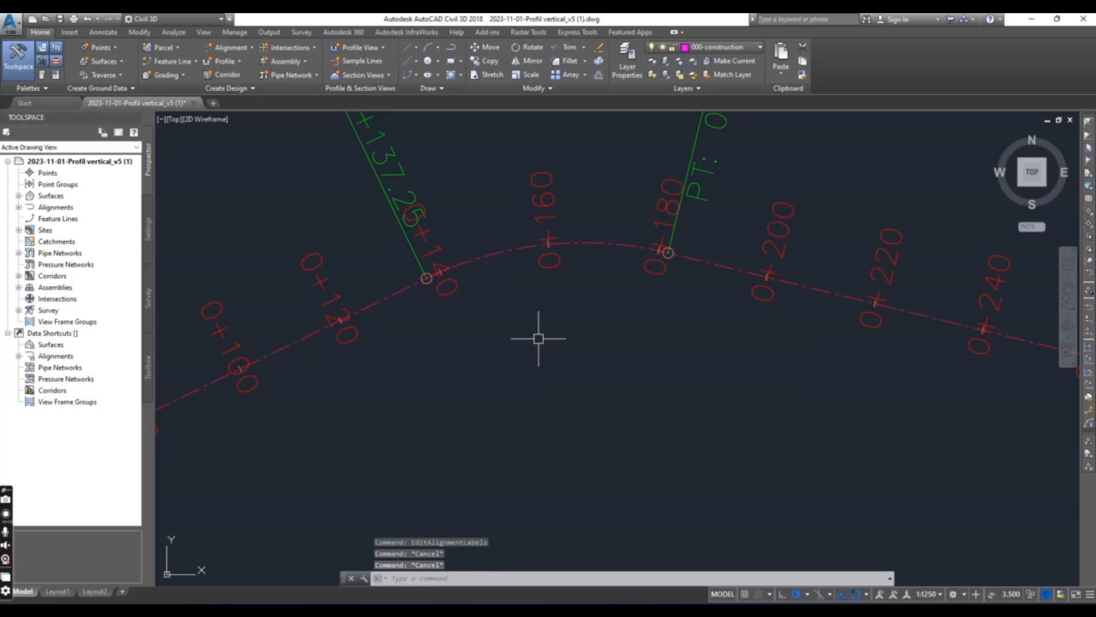
scroll(606, 327, "down", 1)
scroll(587, 304, "up", 2)
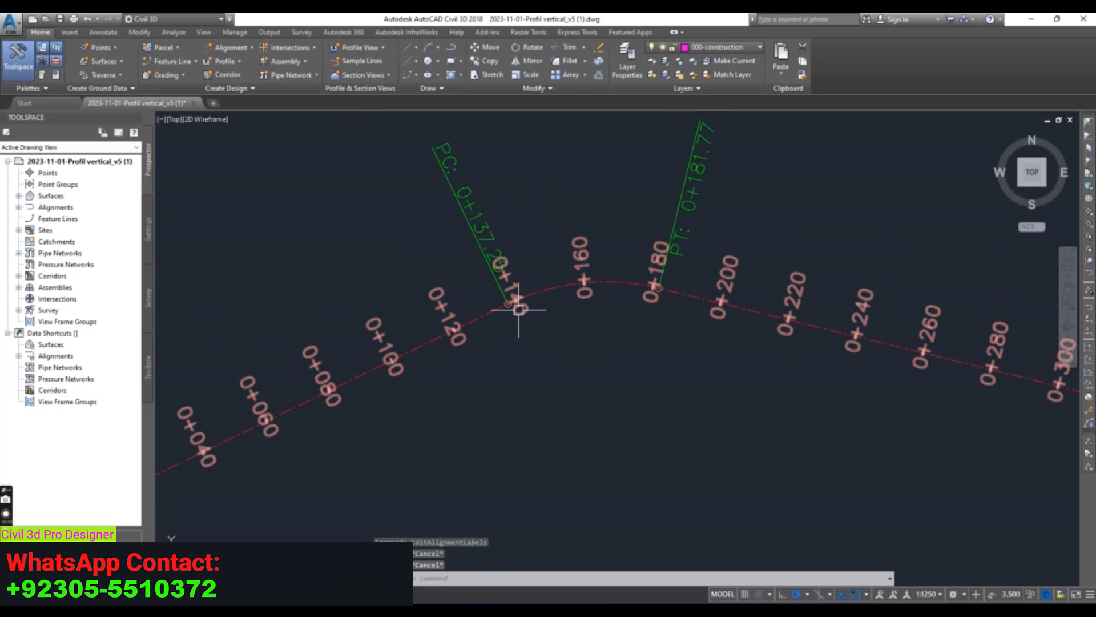
scroll(237, 386, "down", 2)
scroll(288, 397, "down", 2)
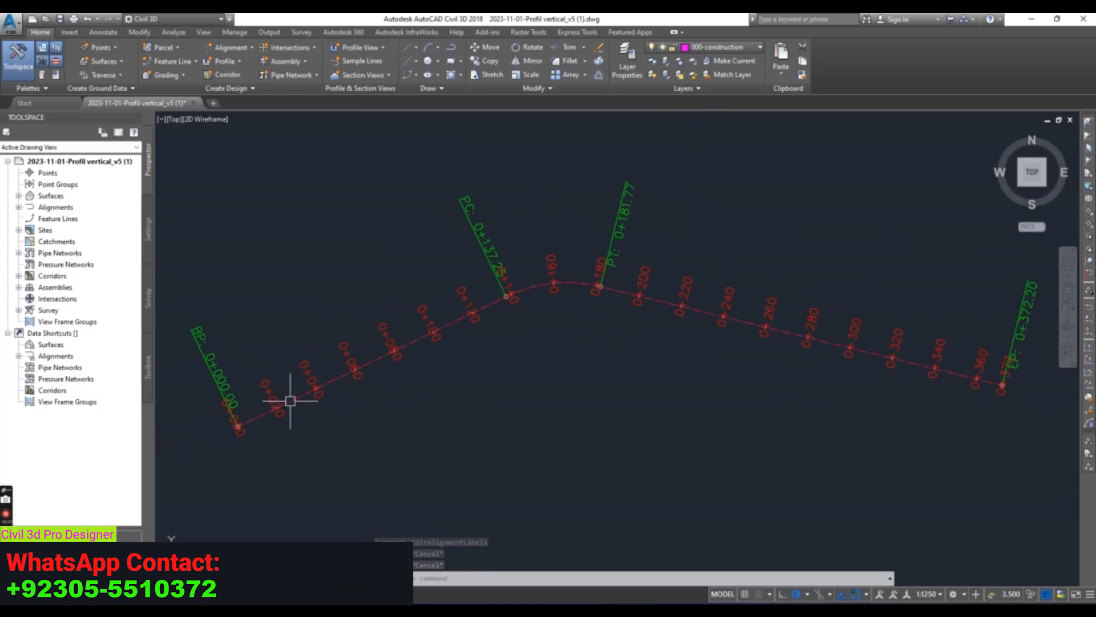
scroll(525, 296, "up", 4)
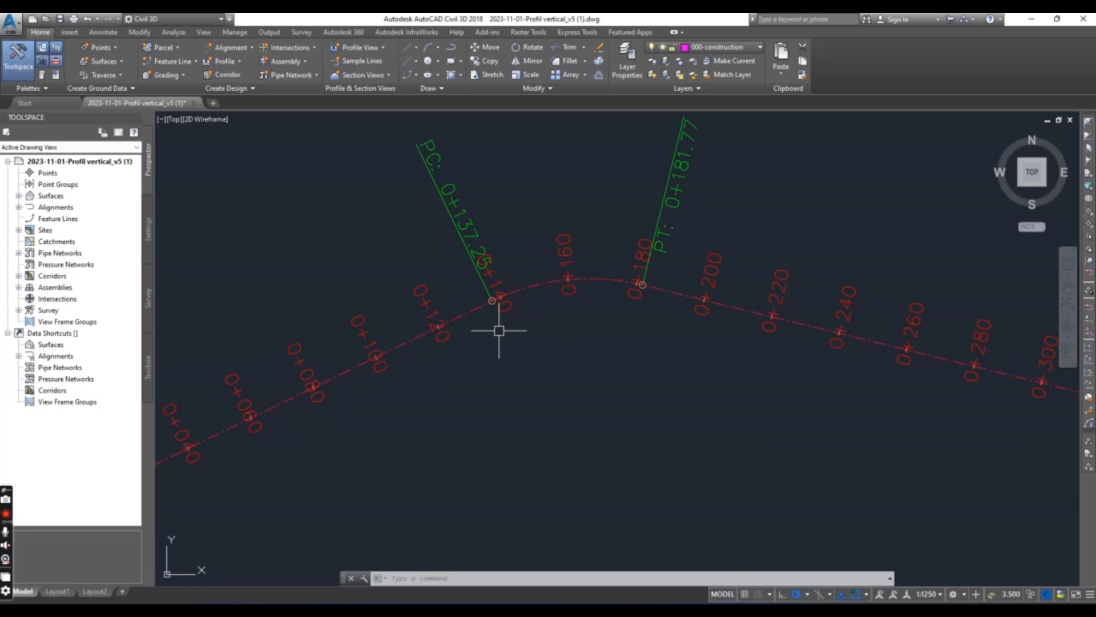
scroll(496, 308, "up", 2)
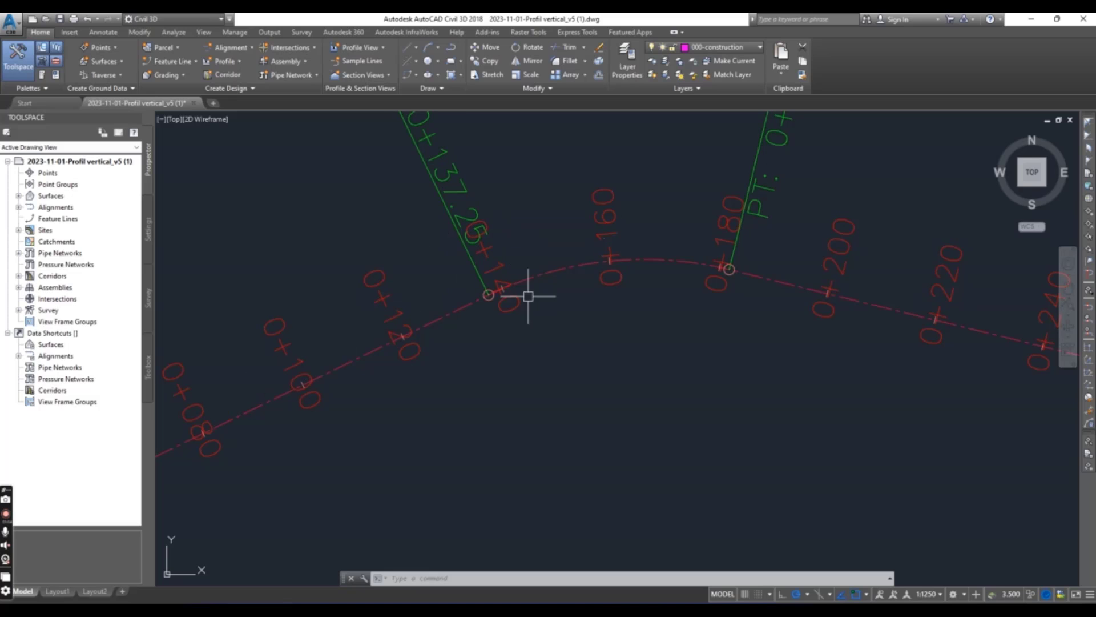
scroll(557, 275, "down", 2)
scroll(598, 257, "up", 2)
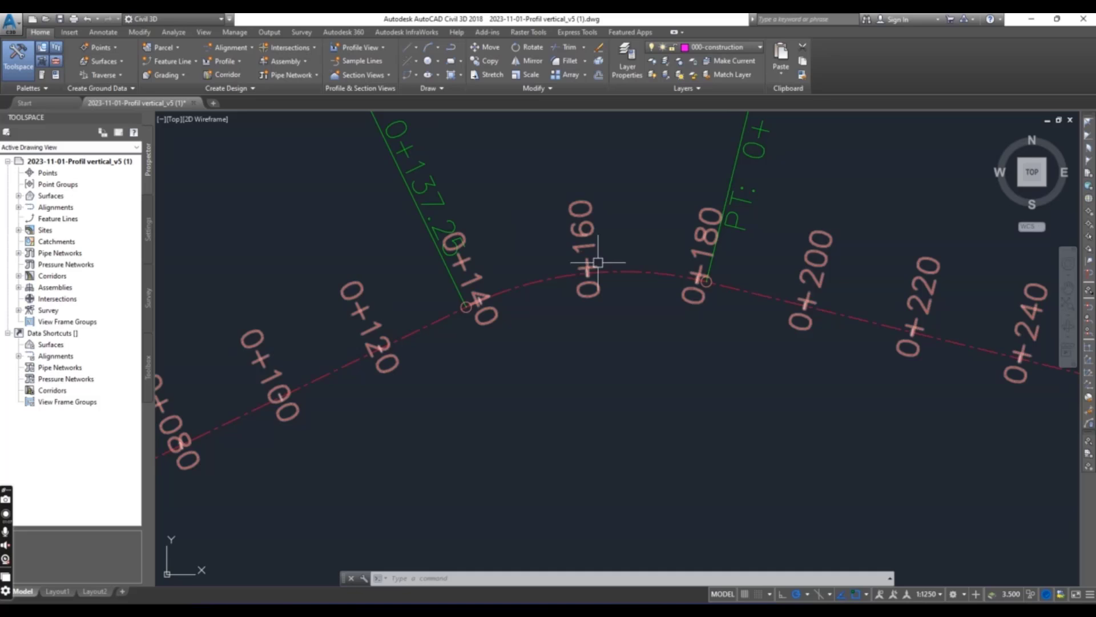
scroll(598, 262, "down", 2)
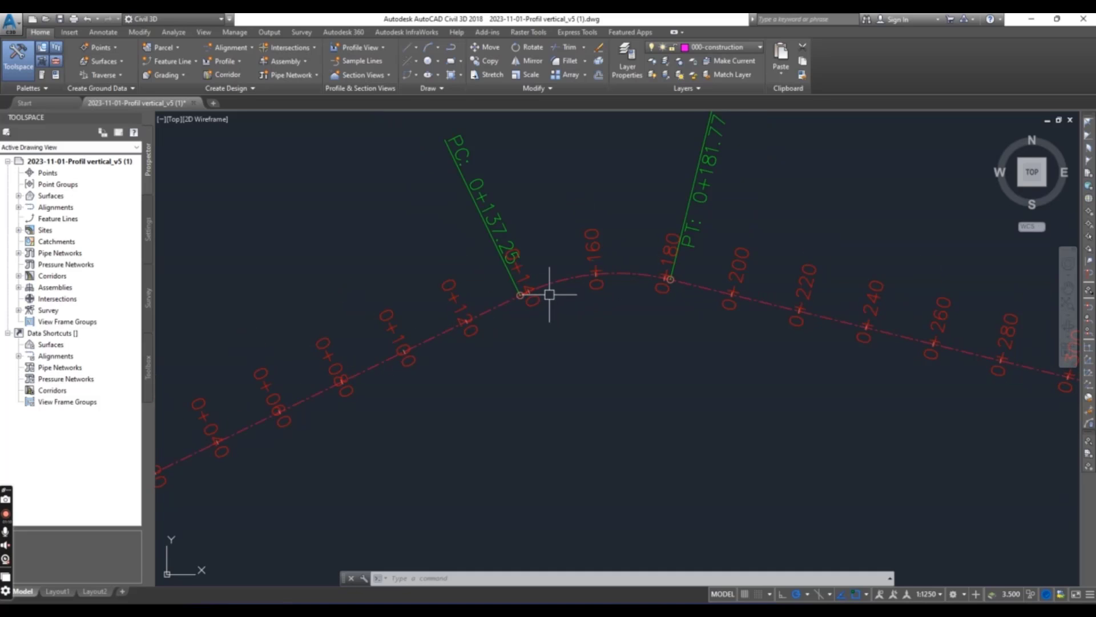
scroll(566, 275, "down", 2)
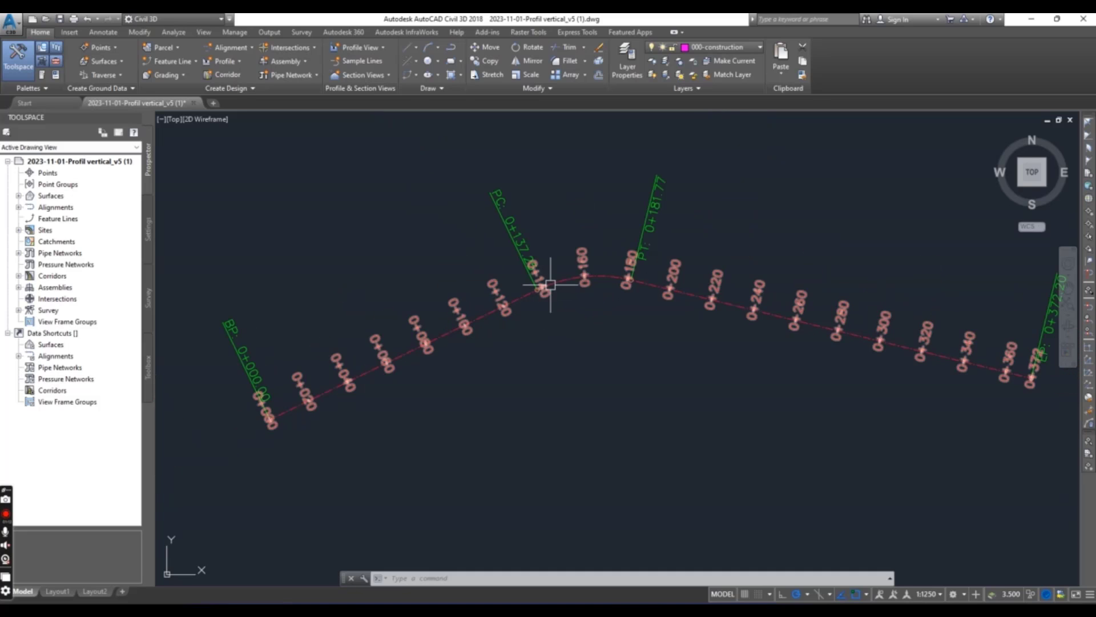
scroll(506, 296, "up", 2)
scroll(532, 325, "down", 2)
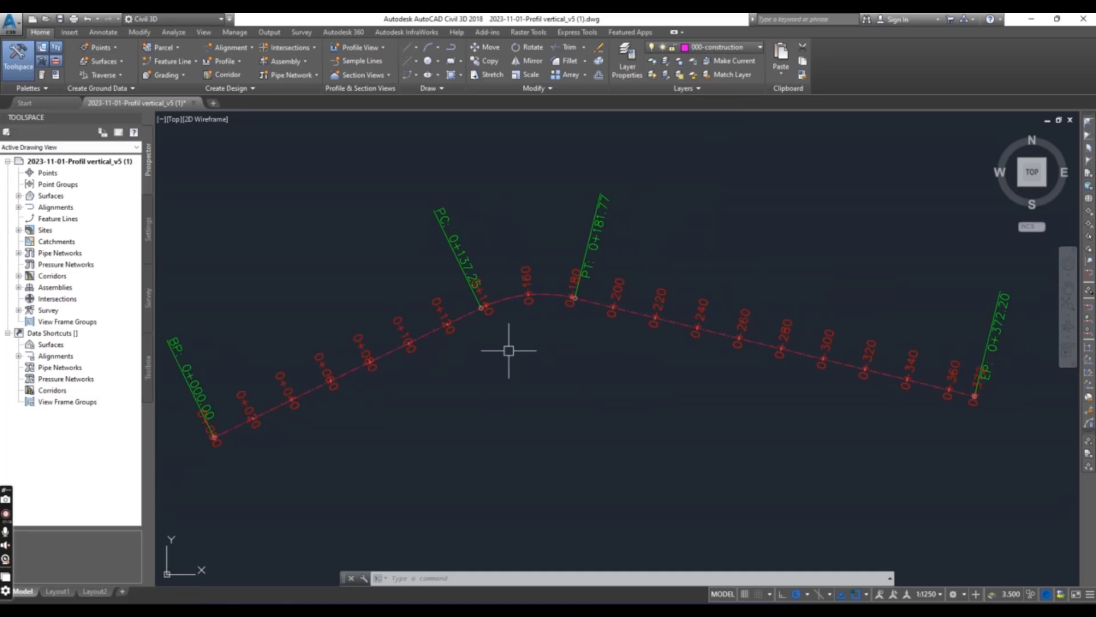
scroll(496, 317, "up", 1)
scroll(509, 308, "up", 1)
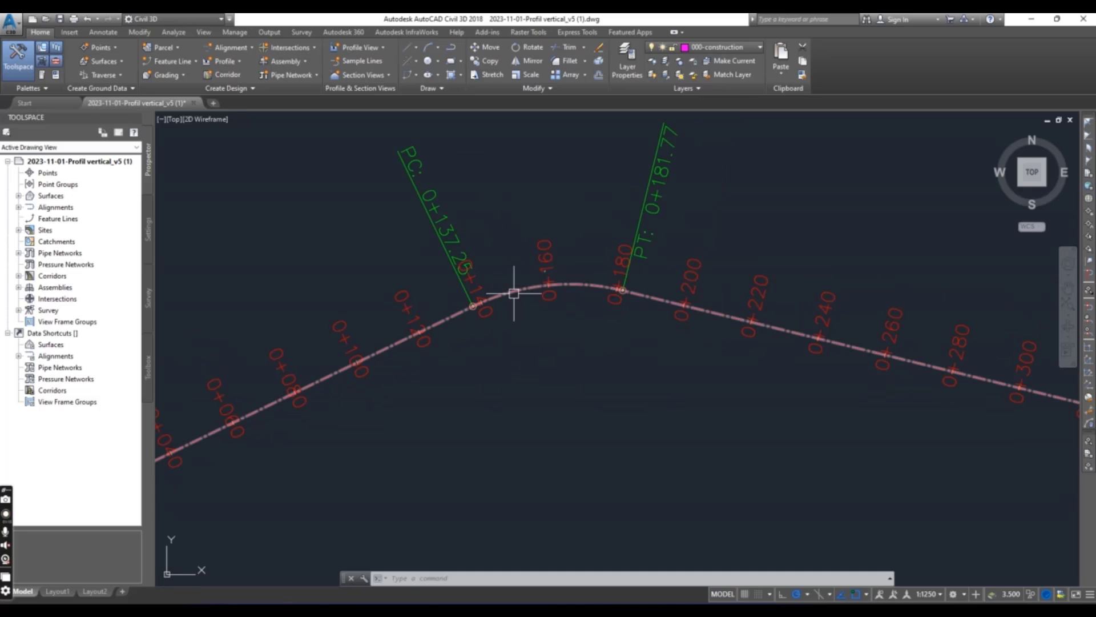
Reopen the alignment label settings and bring up options for the Perpendicular with Tick major station style.
left_click(515, 292)
right_click(516, 295)
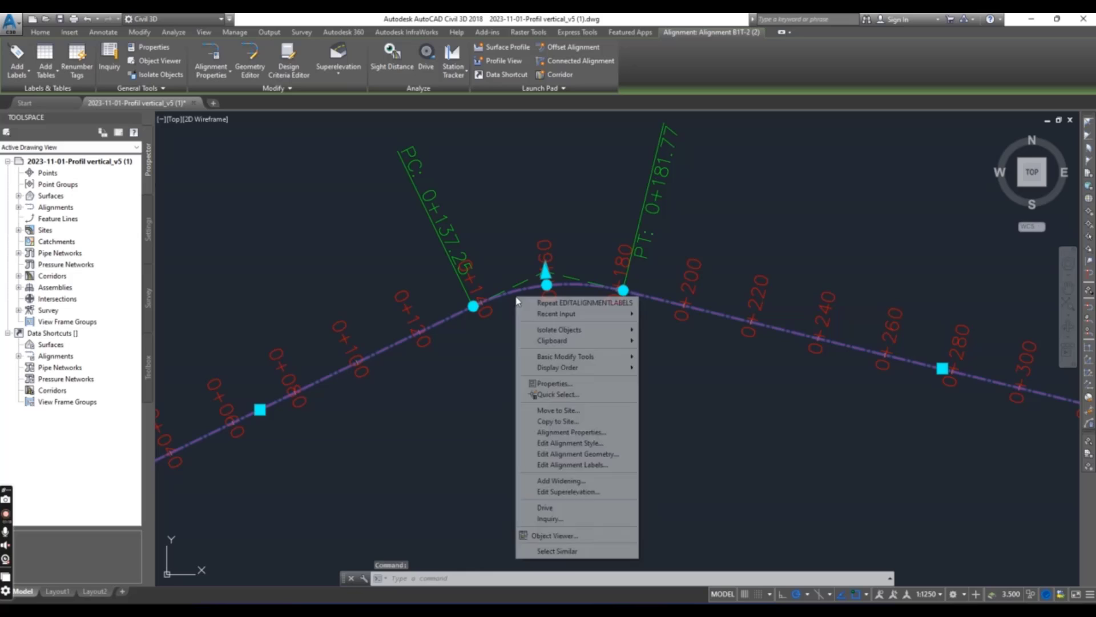
left_click(555, 465)
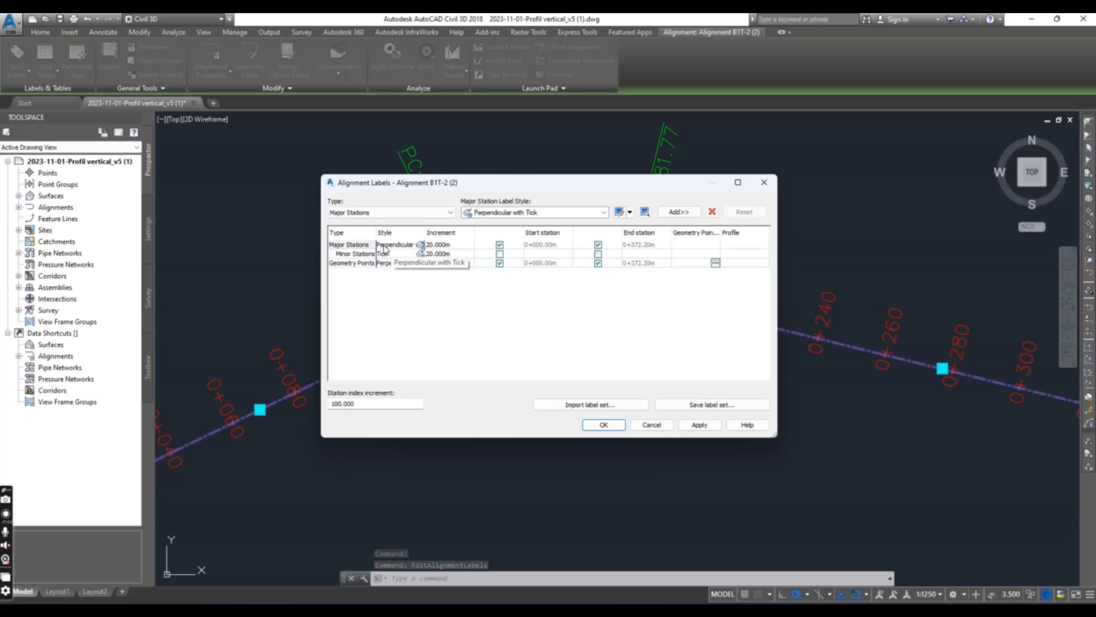
left_click(421, 246)
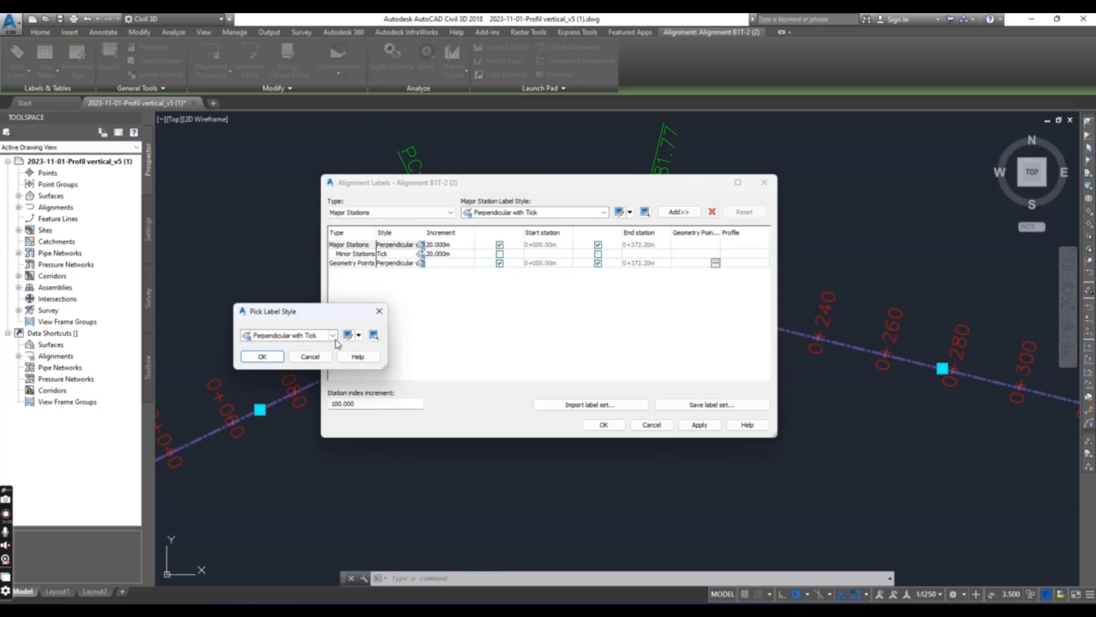
left_click(360, 336)
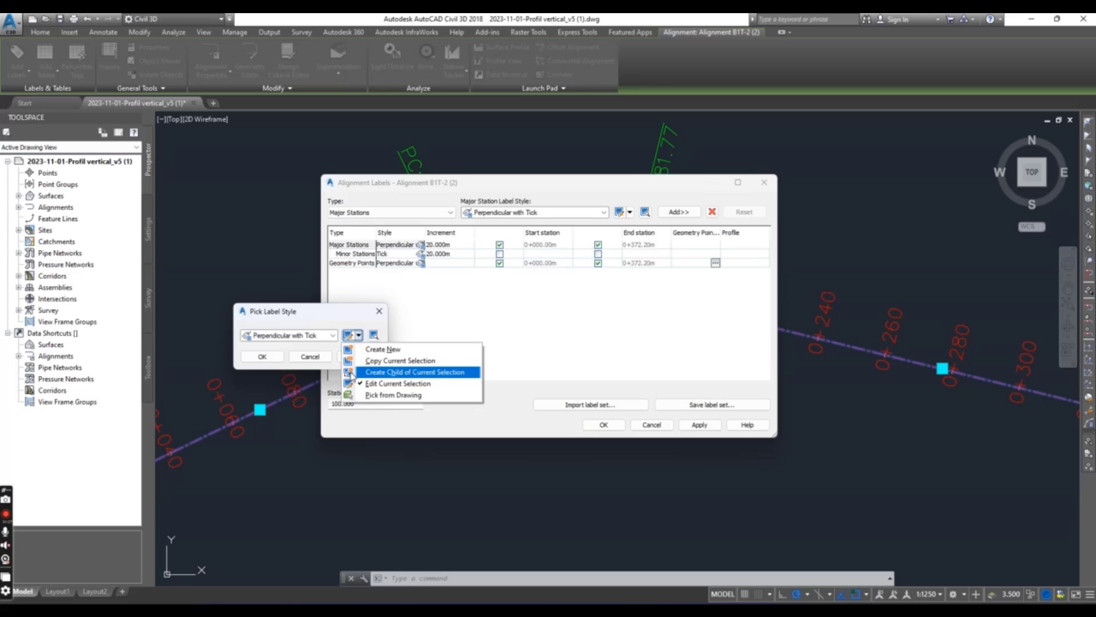
Turn Plan Readable off for the Perpendicular with Tick style and confirm both dialogs.
left_click(386, 388)
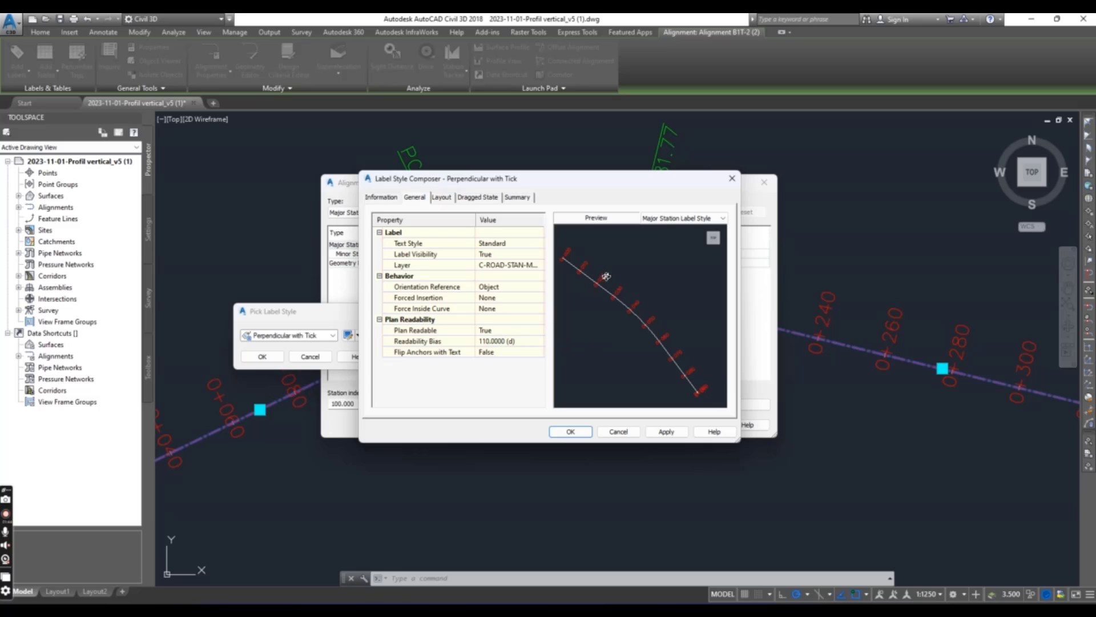
left_click(511, 332)
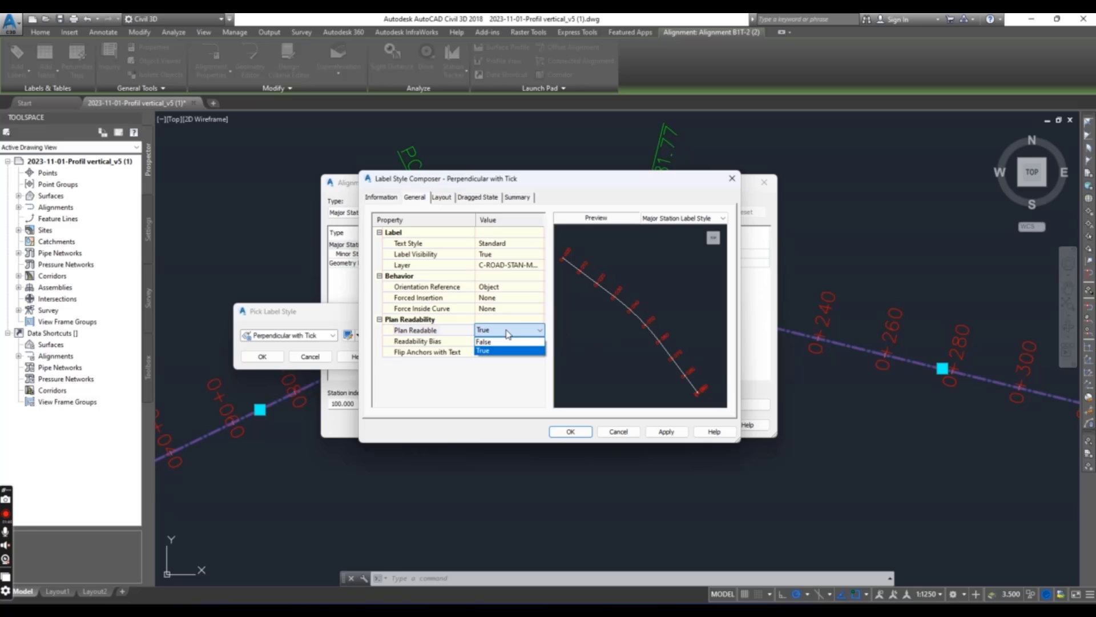
left_click(486, 342)
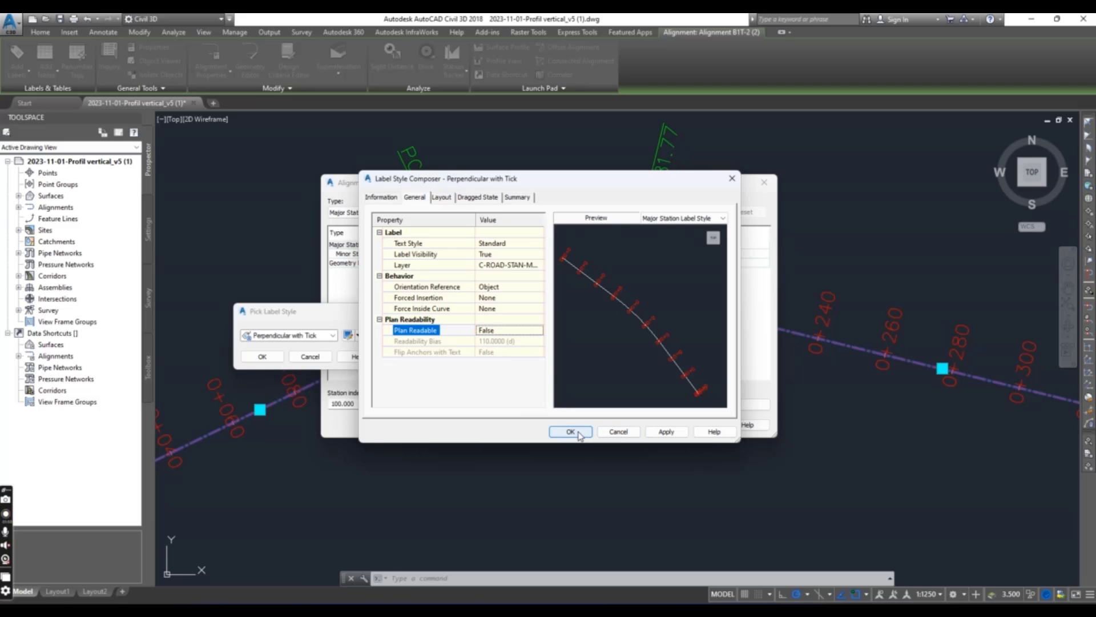
left_click(579, 435)
left_click(262, 357)
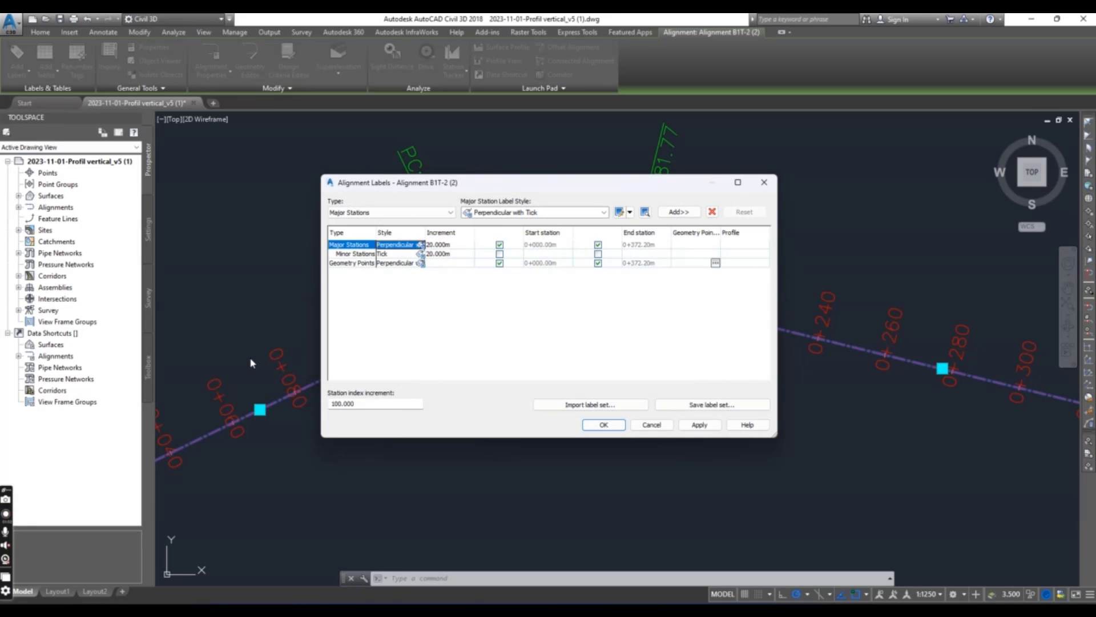
left_click(604, 426)
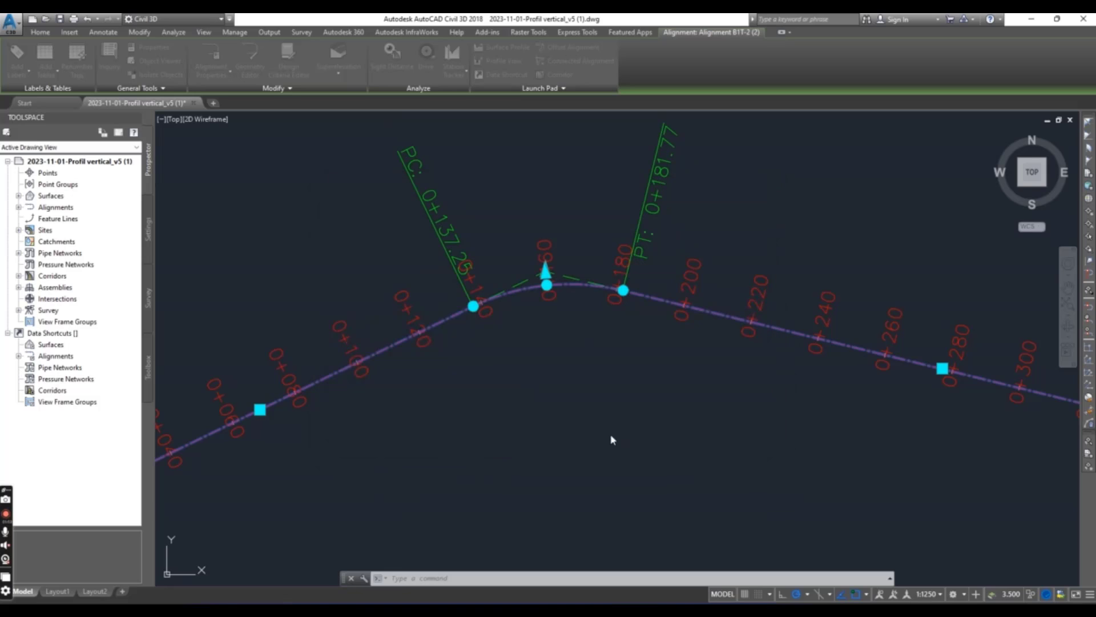
key("Escape")
key("Escape")
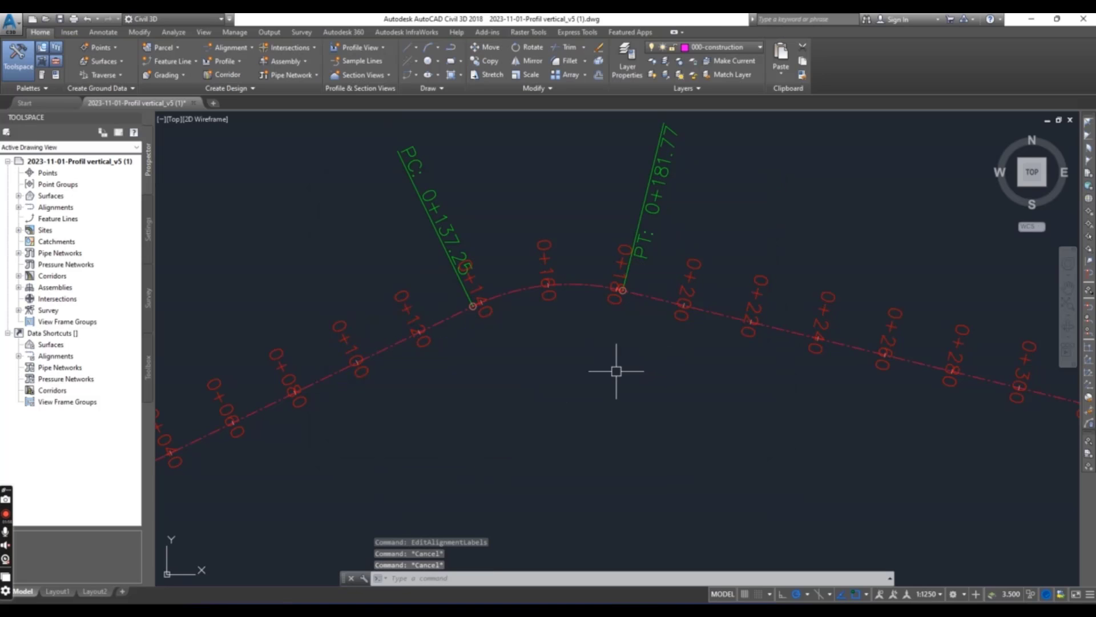
scroll(428, 416, "down", 5)
scroll(391, 428, "up", 5)
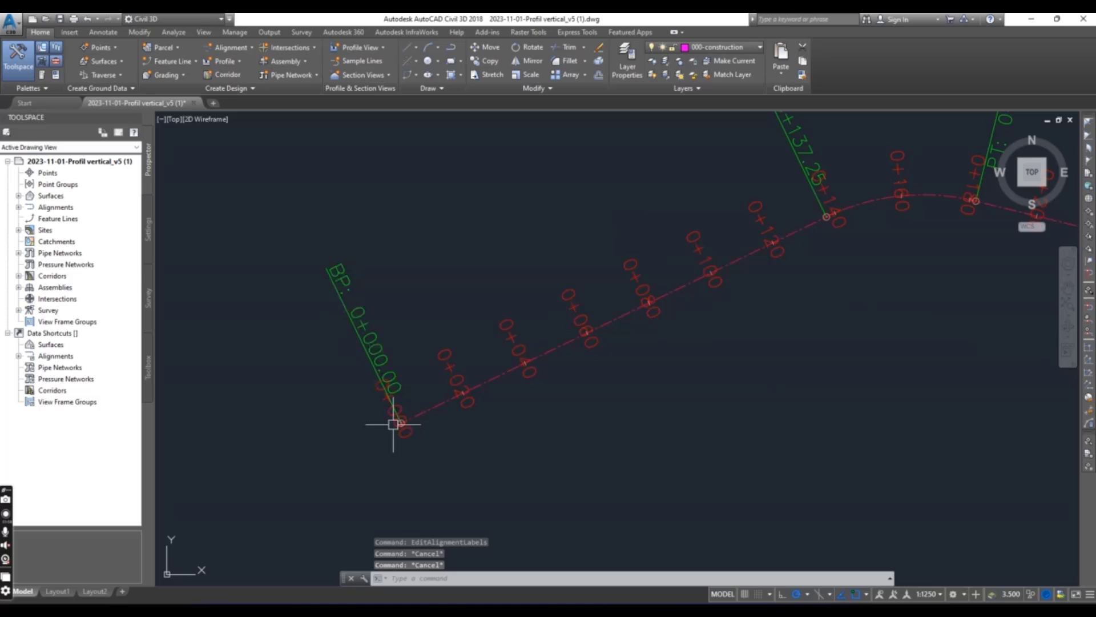
scroll(531, 356, "down", 3)
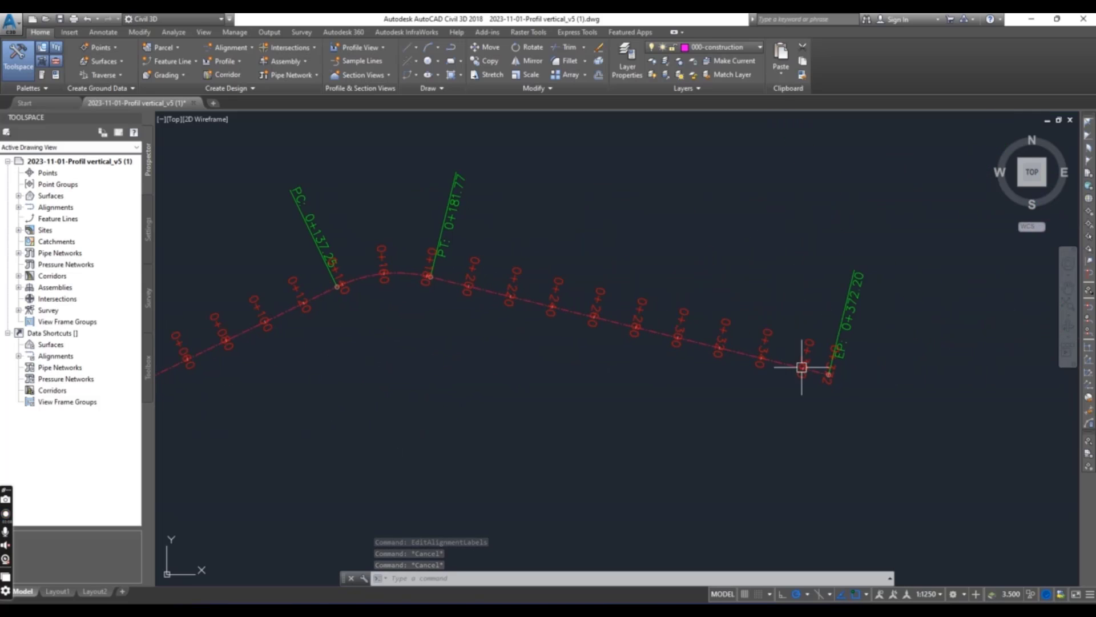
scroll(803, 367, "up", 4)
scroll(779, 387, "down", 2)
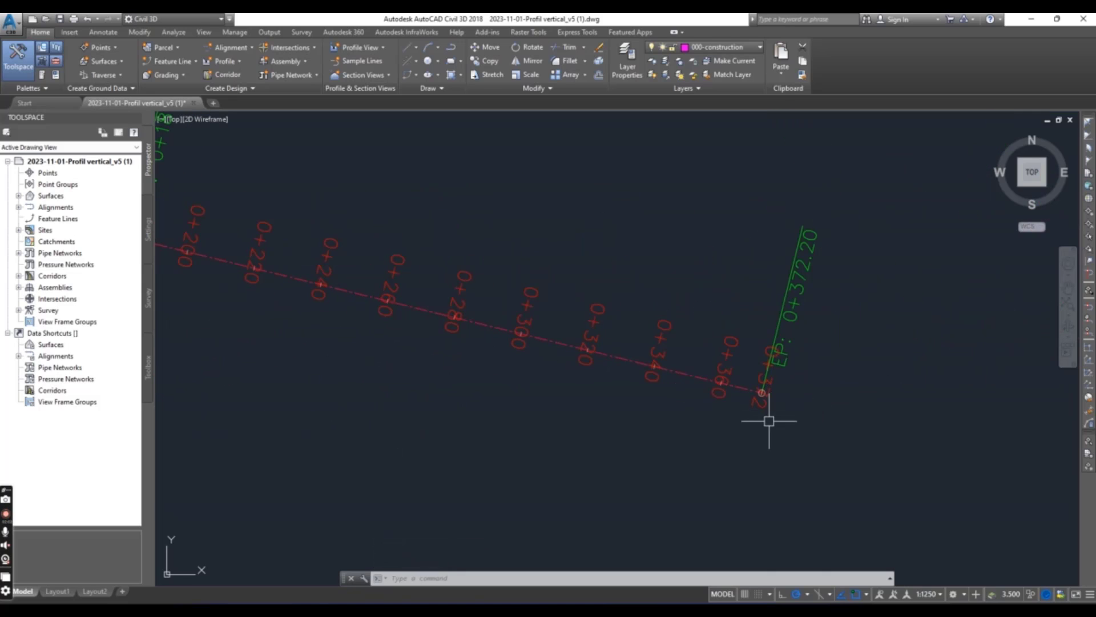
mouse_move(771, 417)
middle_mouse_down()
mouse_move(757, 394)
mouse_move(828, 372)
middle_mouse_up()
scroll(828, 372, "down", 2)
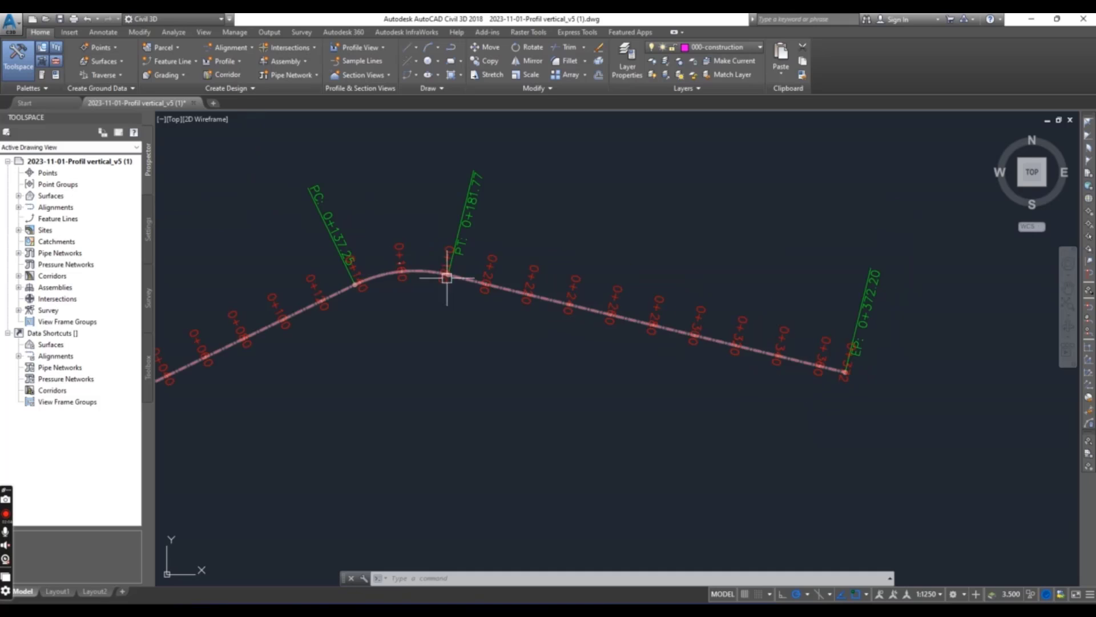
scroll(558, 299, "down", 2)
scroll(492, 306, "up", 2)
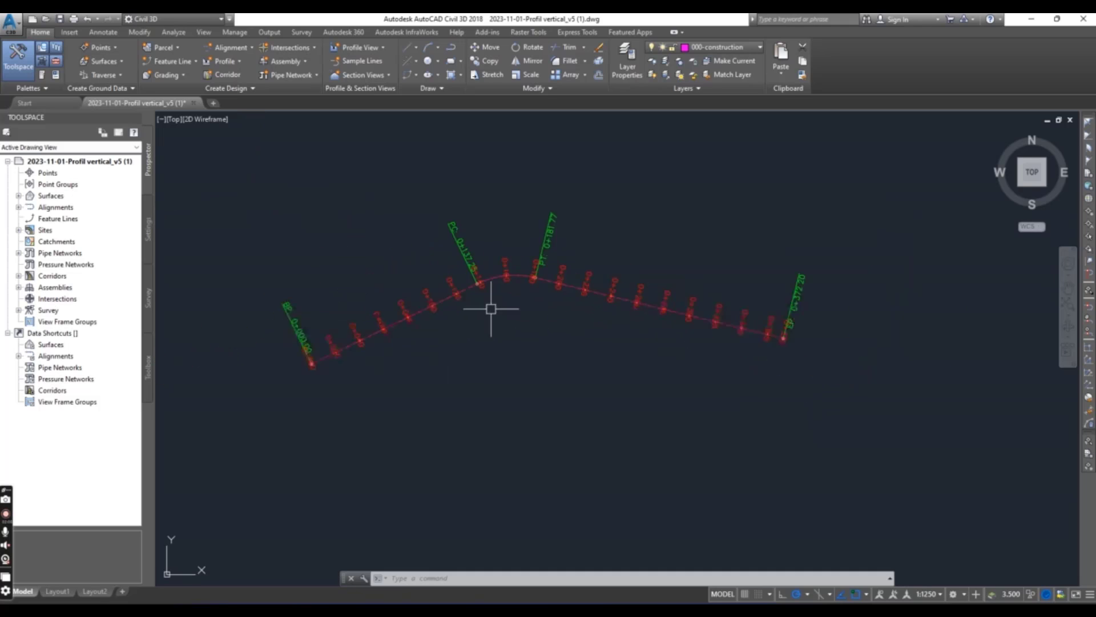
scroll(491, 323, "up", 1)
scroll(545, 338, "down", 2)
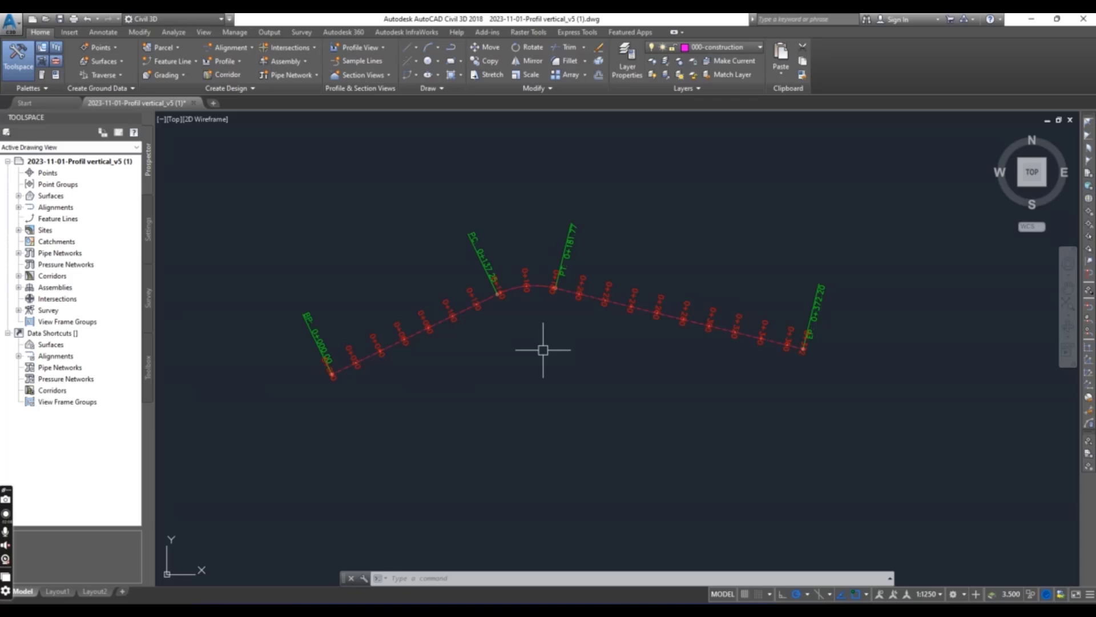